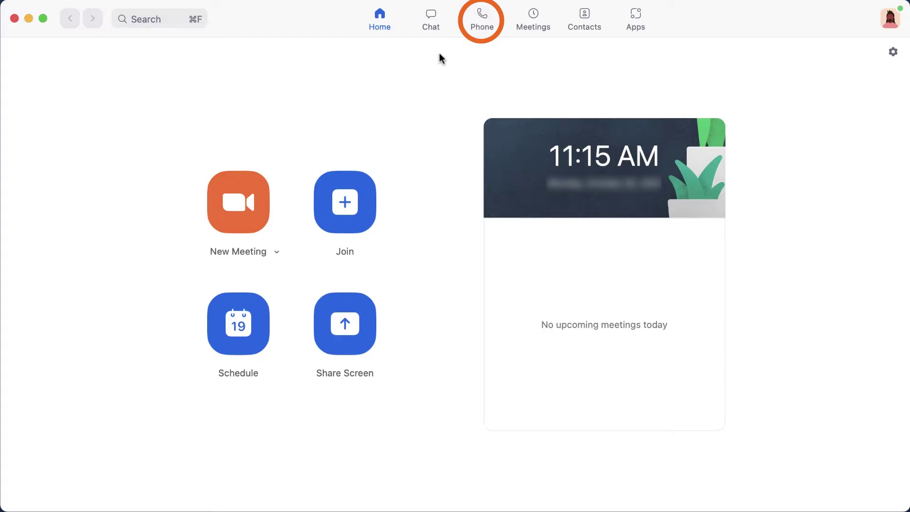
Open Zoom Phone, look through Voicemail, Lines and SMS, then go back to History
click(475, 30)
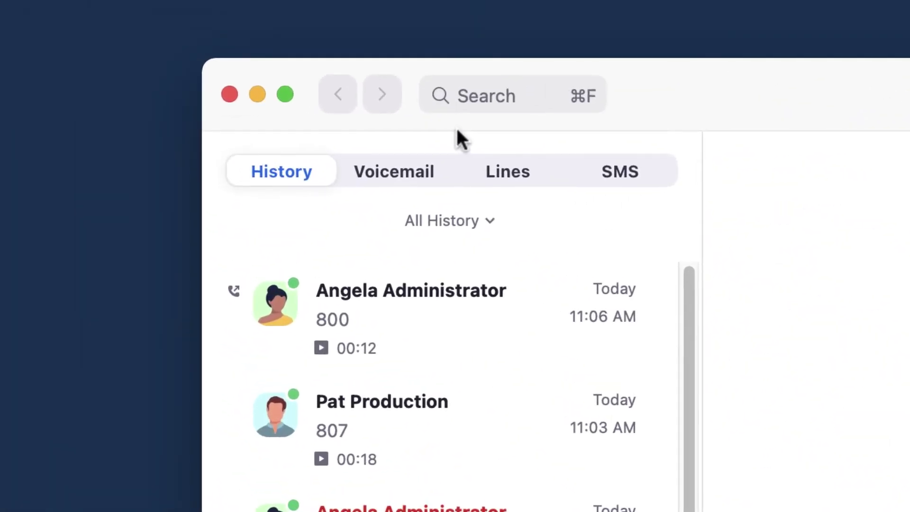
click(443, 175)
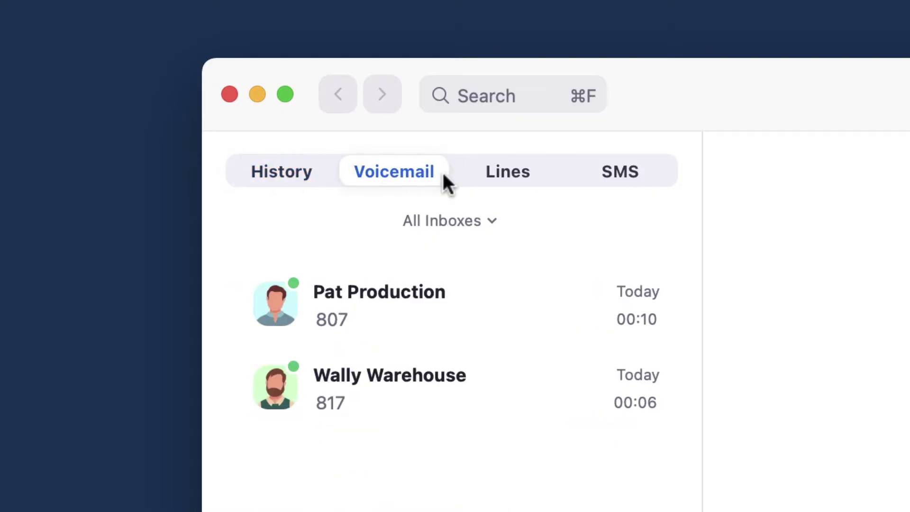
click(469, 175)
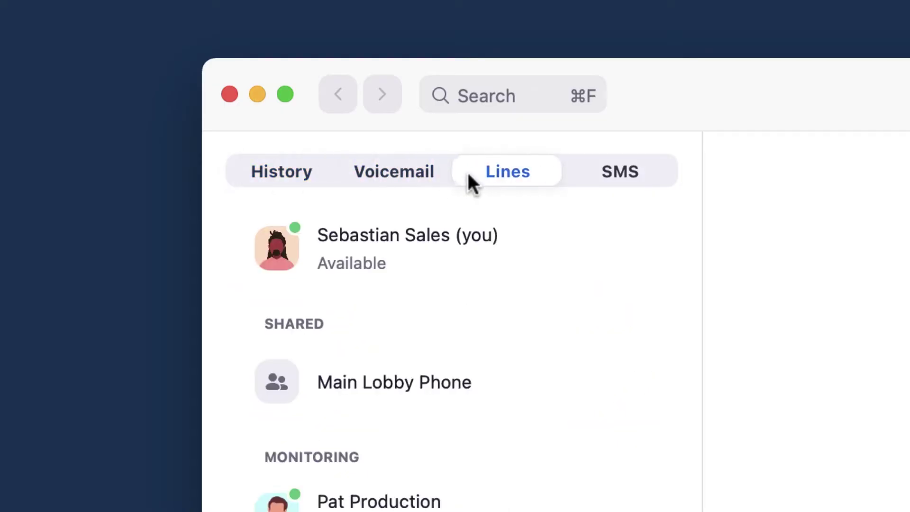
click(572, 181)
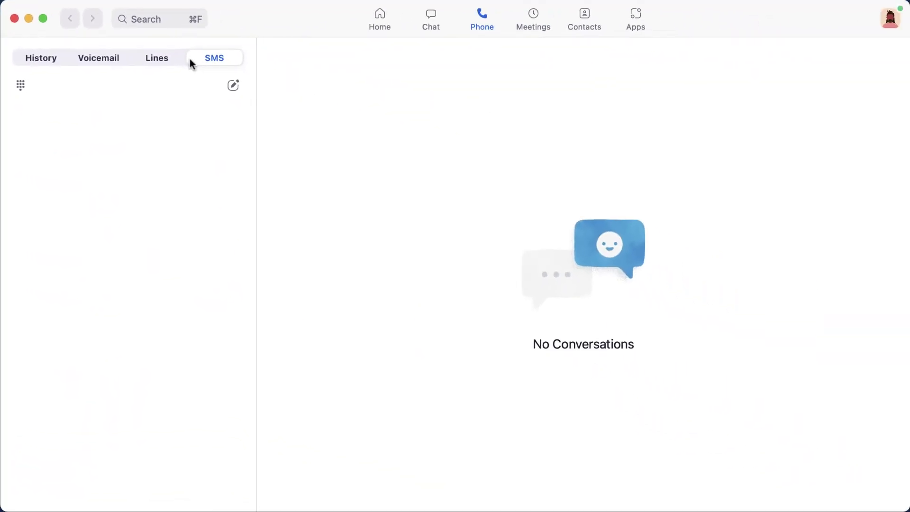
click(62, 61)
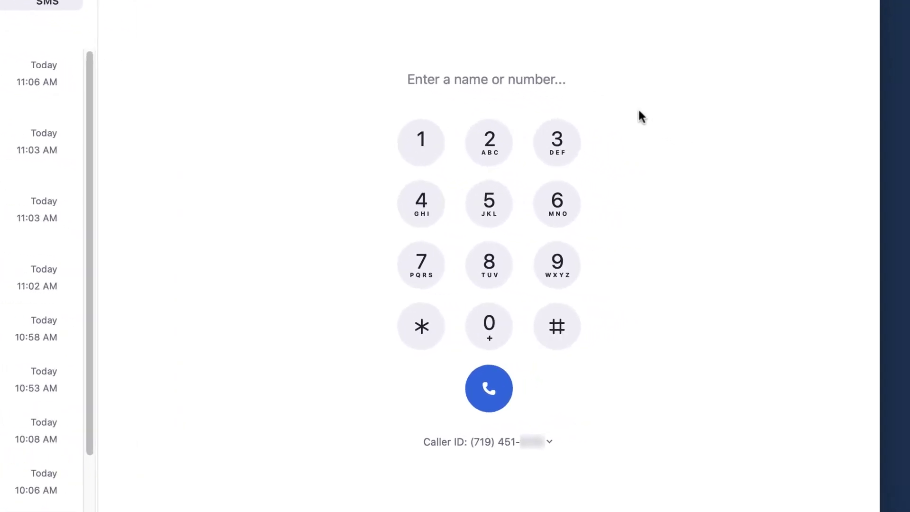
text(719-555-1234)
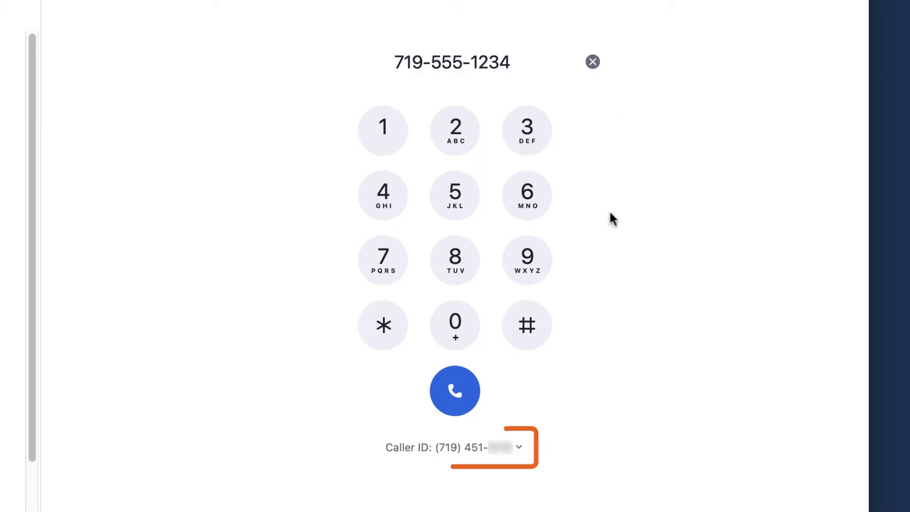
click(519, 447)
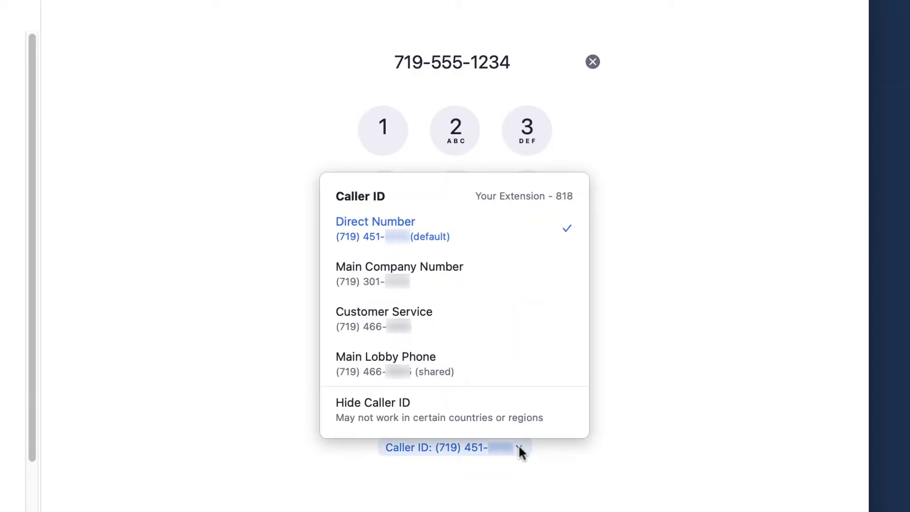
click(519, 447)
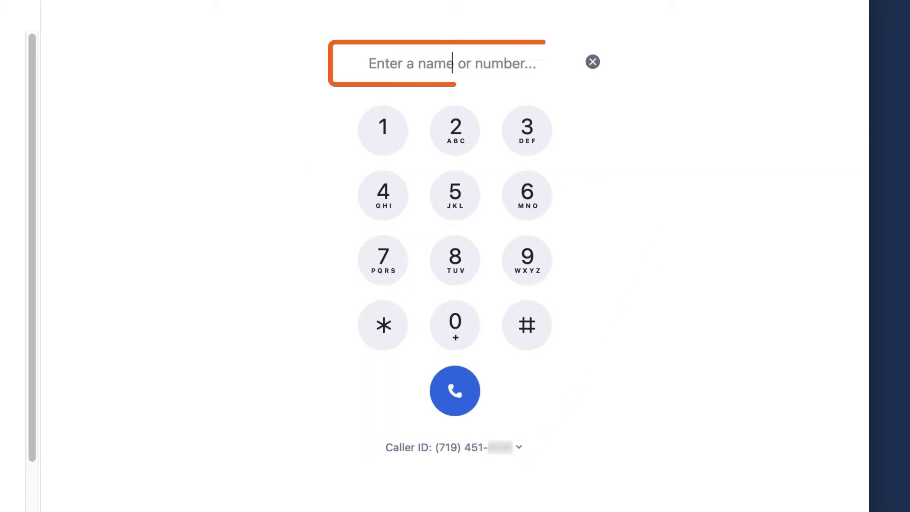
Search the contact by name and call them on their direct number
text(Pat Pro)
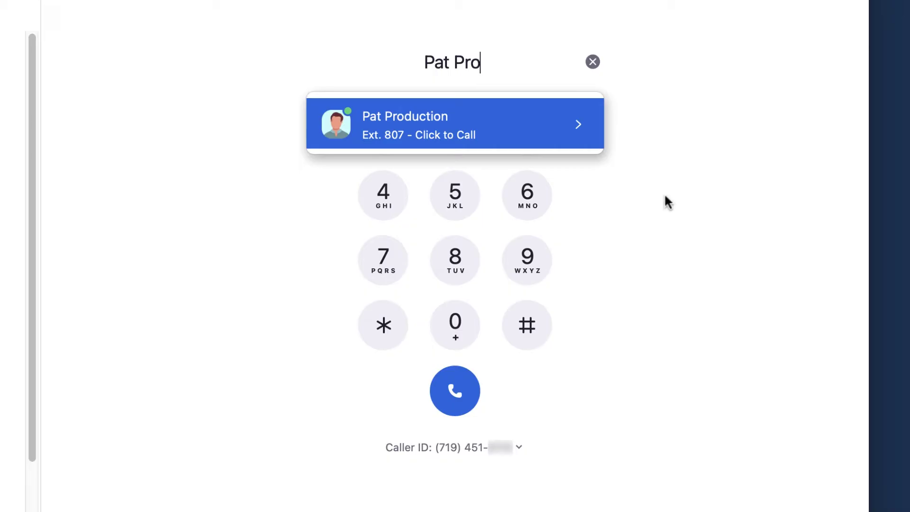
click(580, 126)
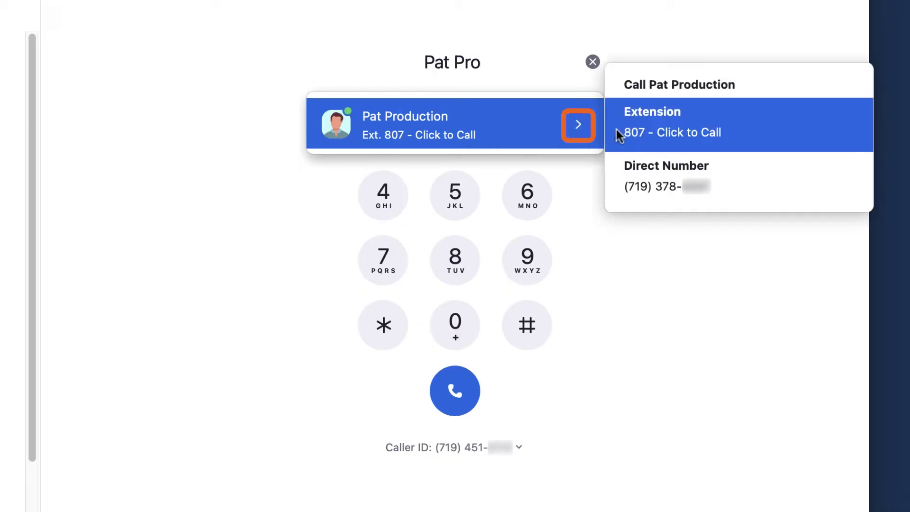
click(615, 174)
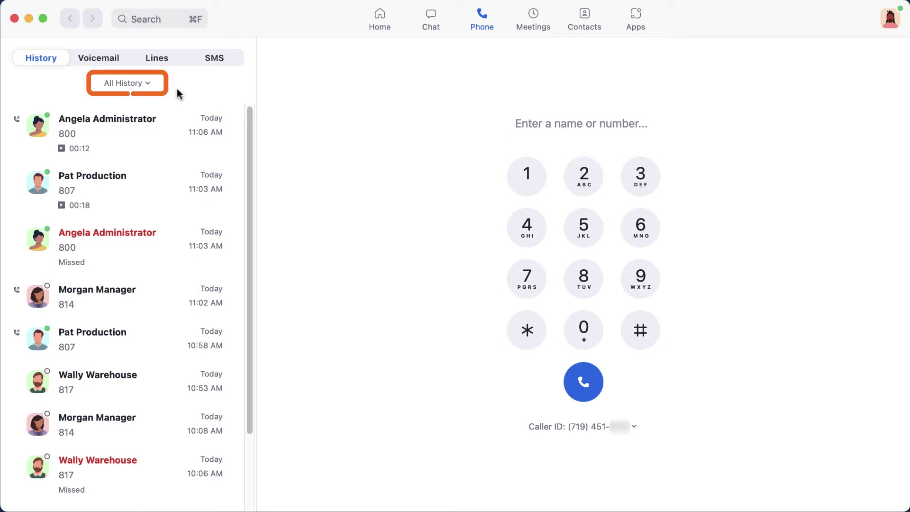
Filter call history to Missed, then to Recording, and open More actions on the top recorded call
click(151, 85)
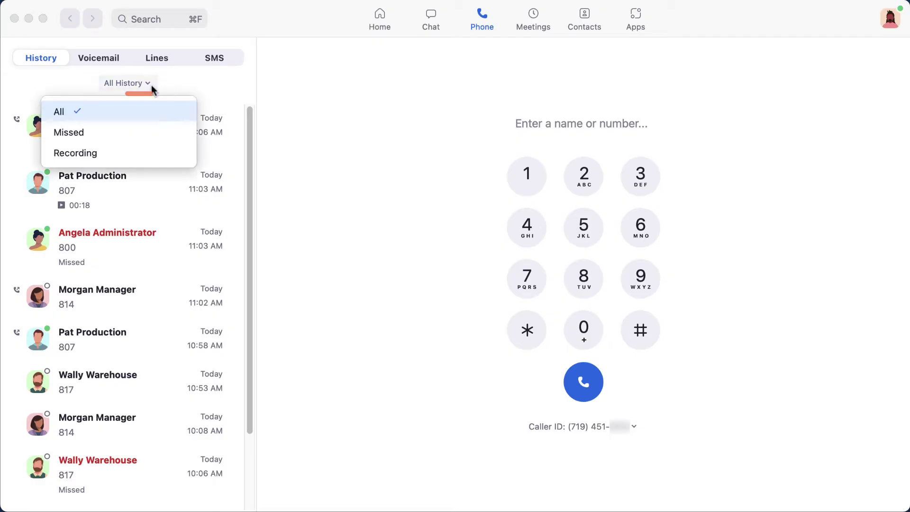
click(152, 128)
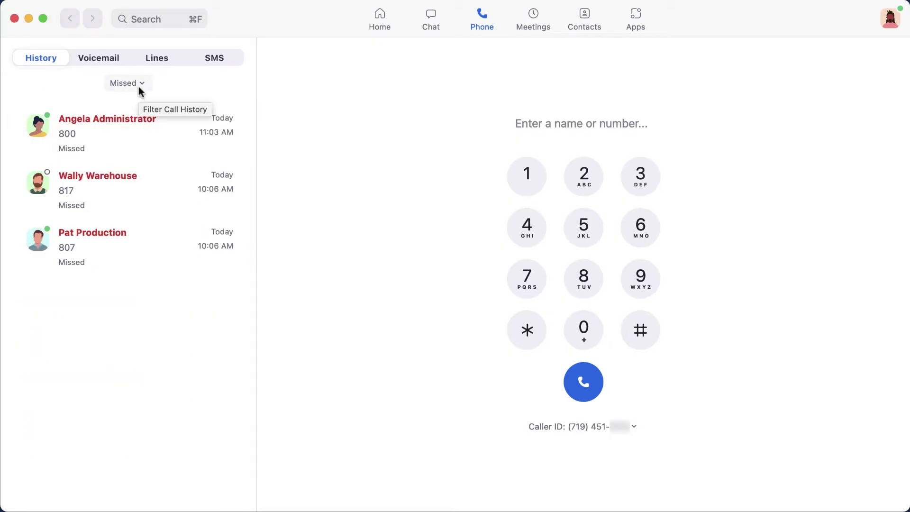
click(141, 86)
click(143, 149)
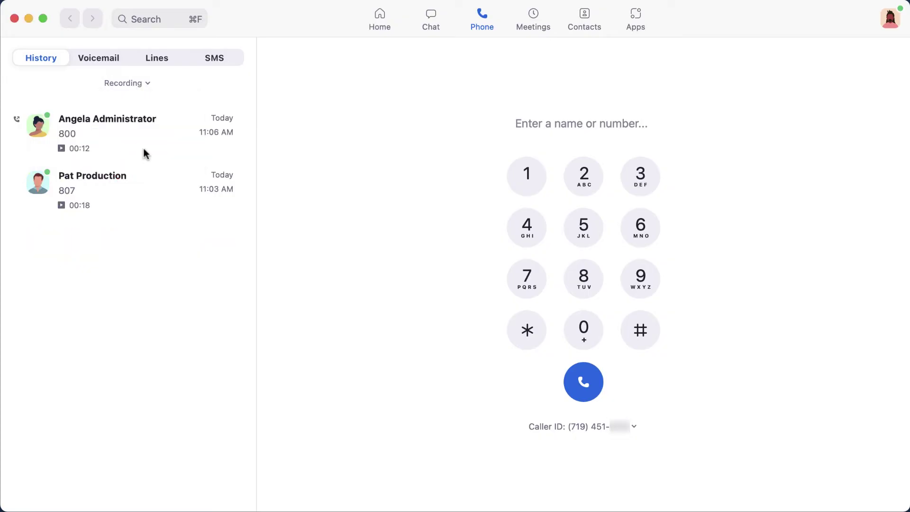
mouse_move(144, 150)
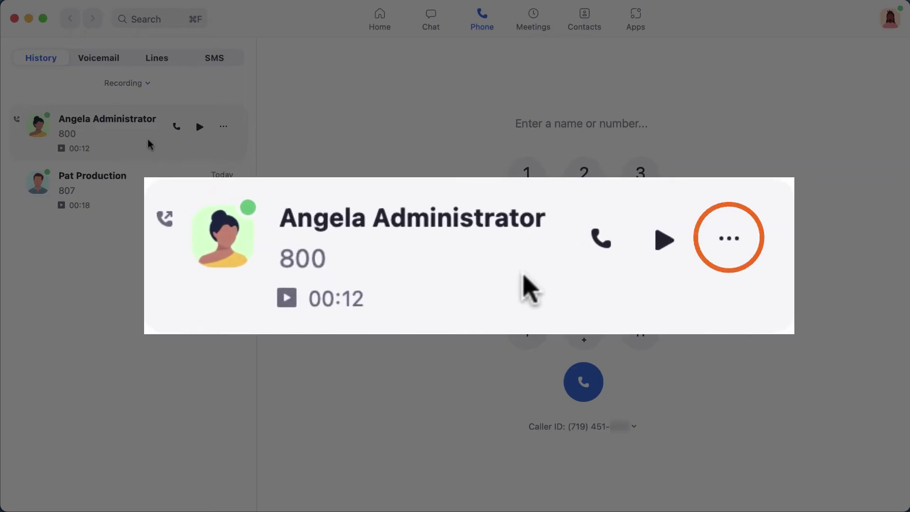
click(225, 132)
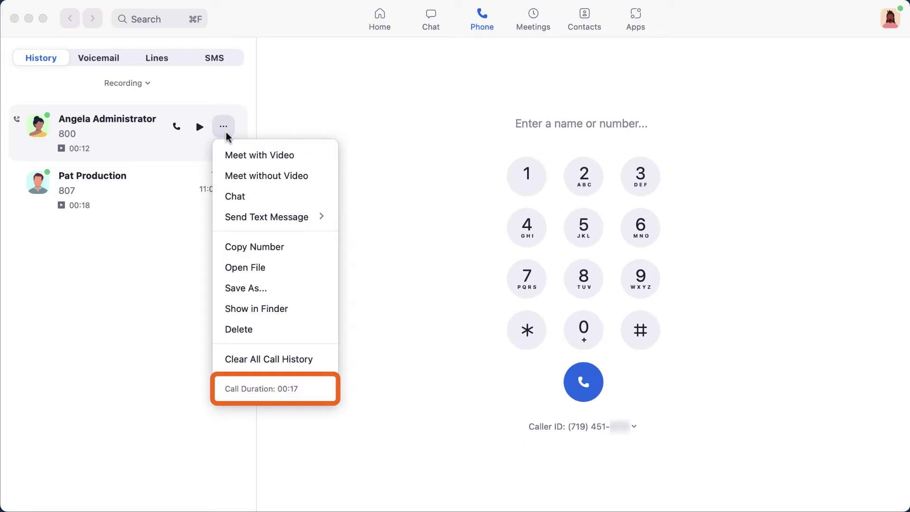
Close the call menu and play the contact's voicemail in the Voicemail list
click(226, 134)
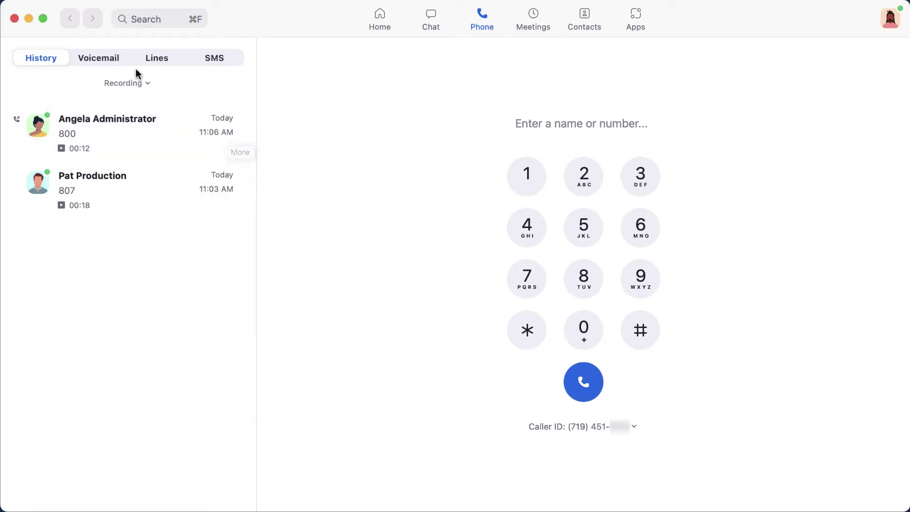
click(112, 61)
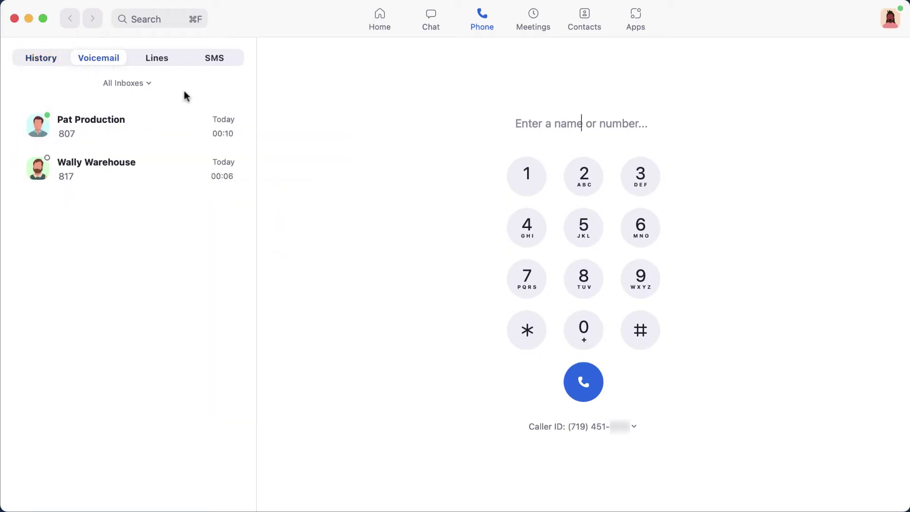
mouse_move(204, 112)
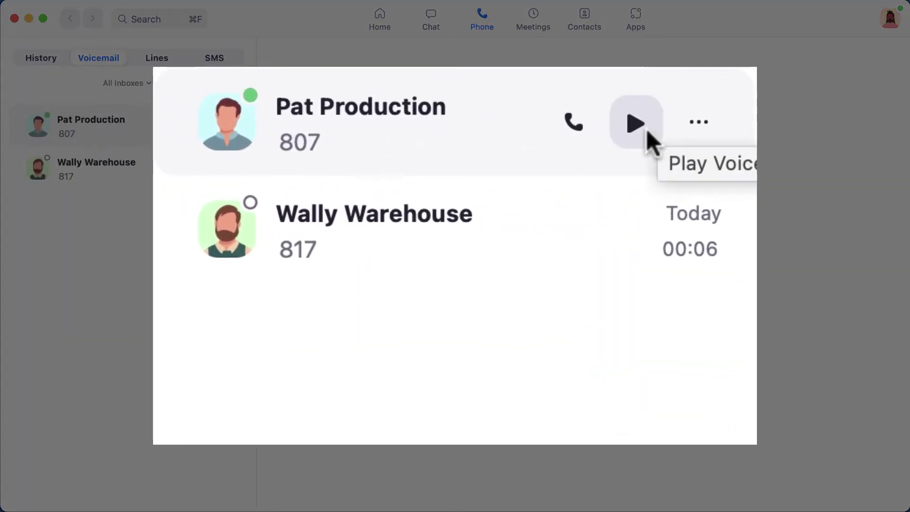
click(648, 130)
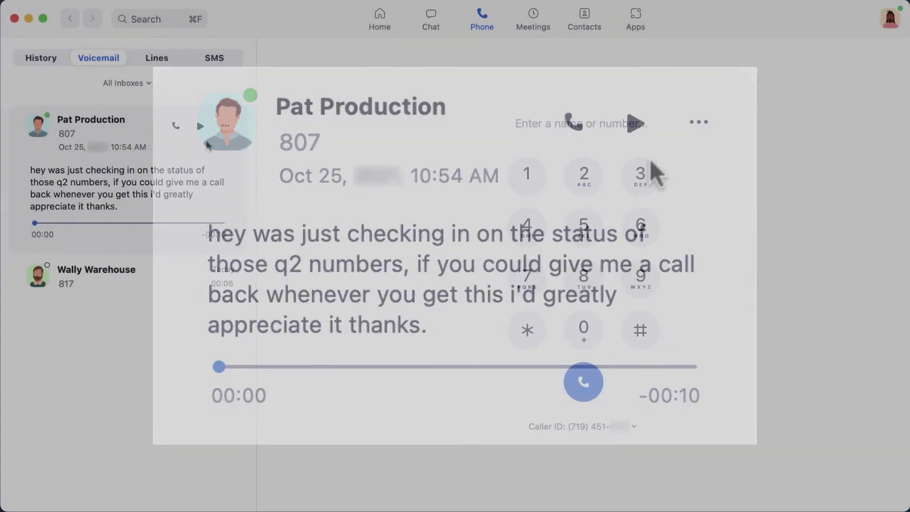
Check the voicemail's extra actions, dismiss them, and go to the Lines overview
click(226, 127)
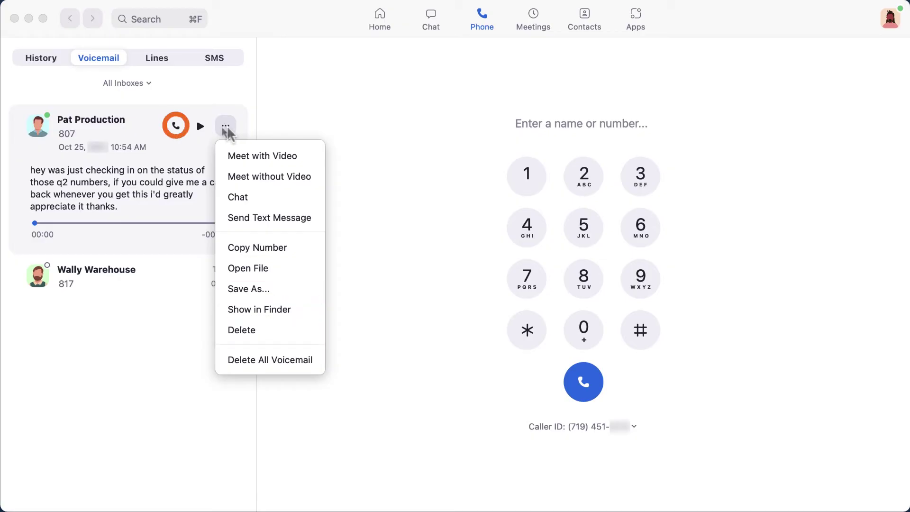
click(225, 133)
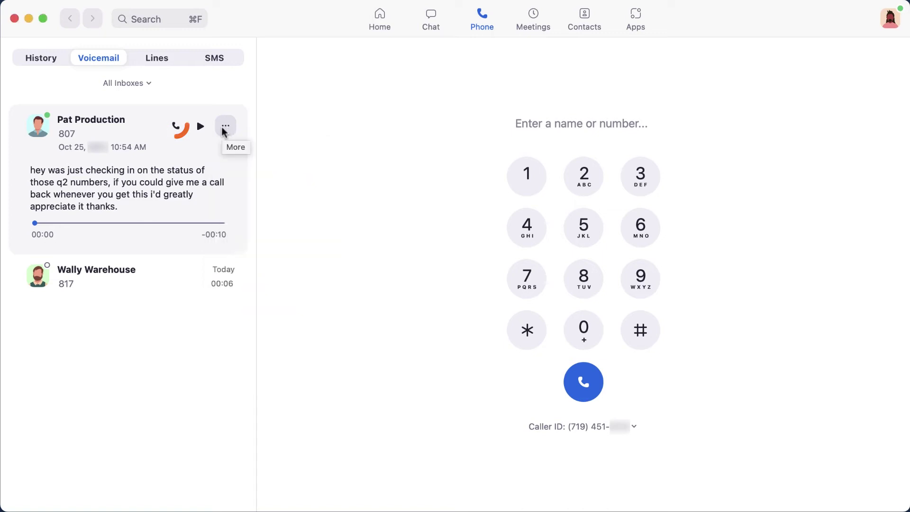
click(176, 63)
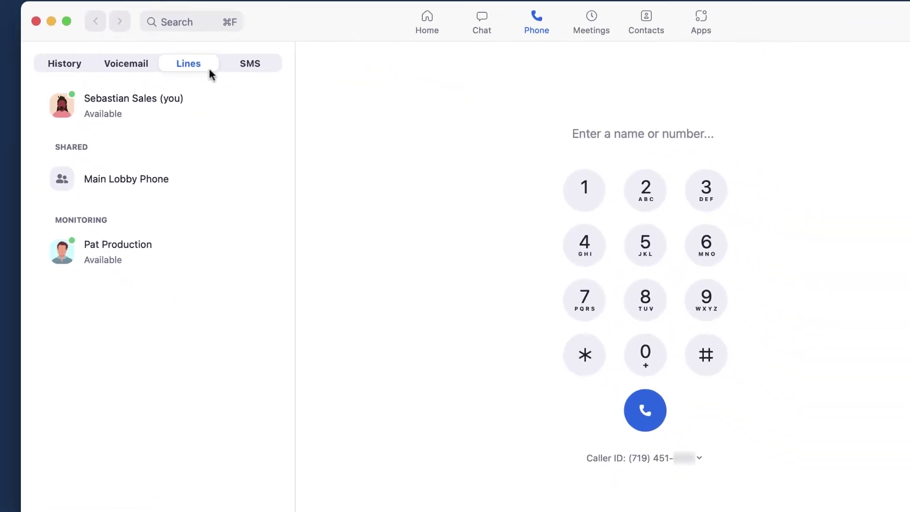
Switch from the Lines overview to the empty SMS inbox
click(195, 64)
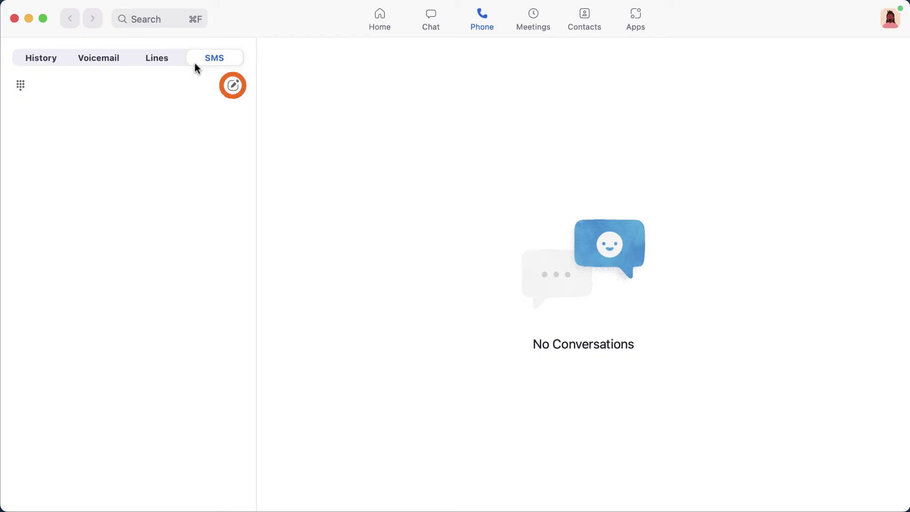
Send the searched contact an SMS joking that geologists never take anything for granite
click(234, 87)
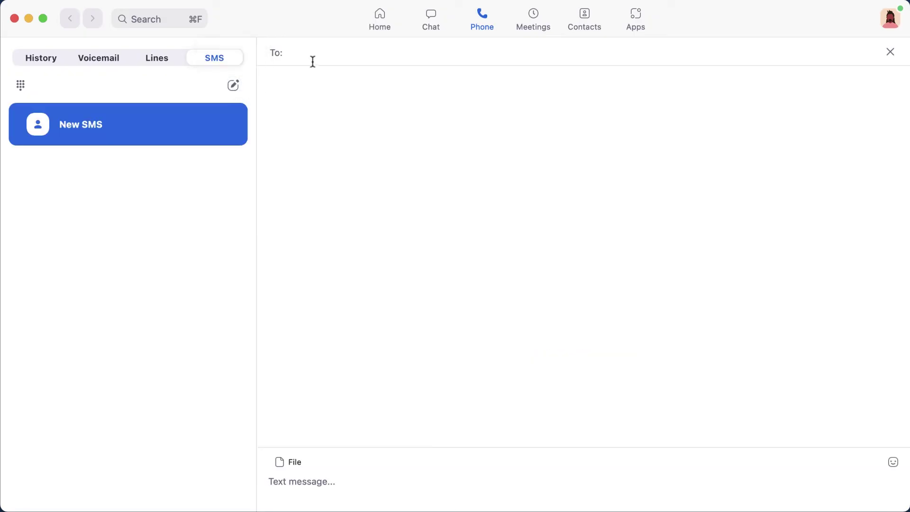
text(Pat Pro)
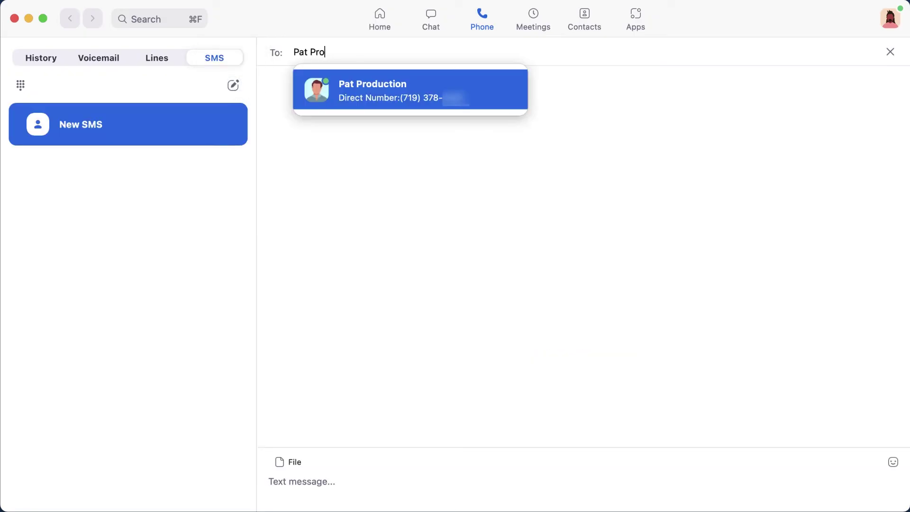
key(Return)
text(Hey Pat! Aren’t geologists great? They never take anything for granite.)
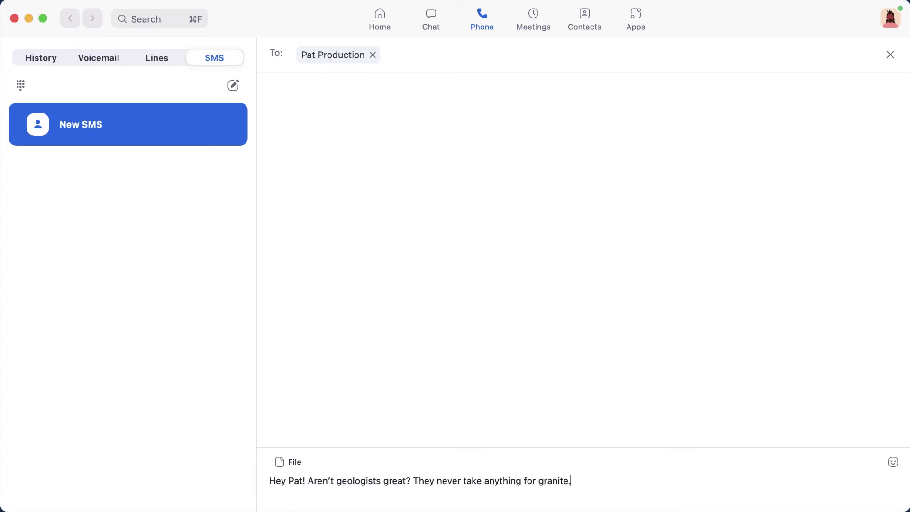
key(Return)
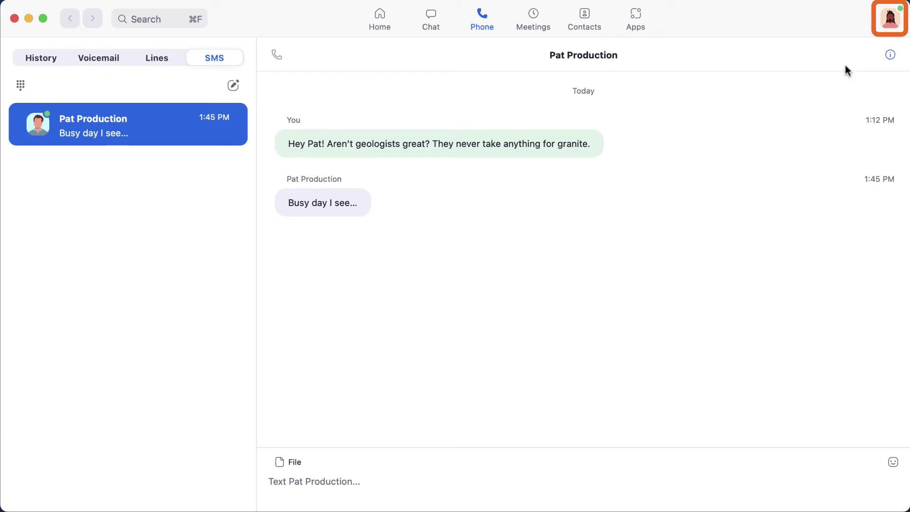
Open Settings from the profile menu and show its Phone page
click(885, 25)
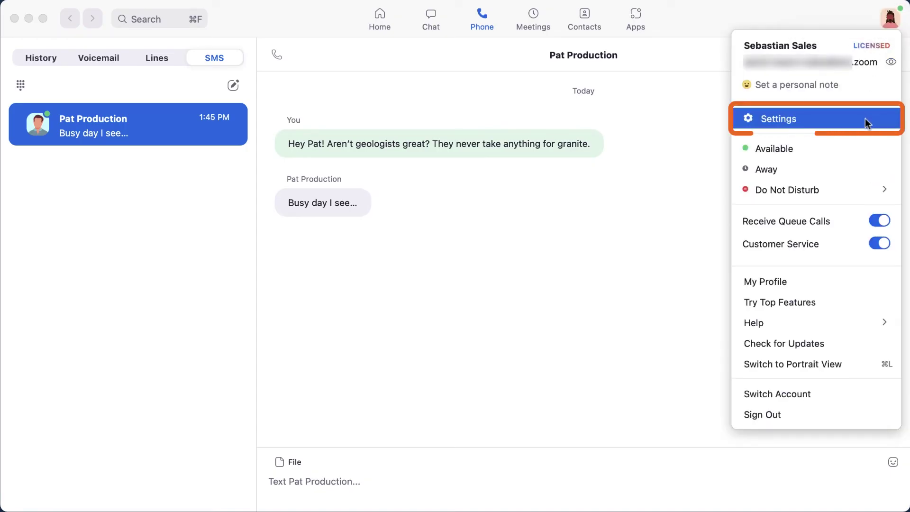
click(865, 118)
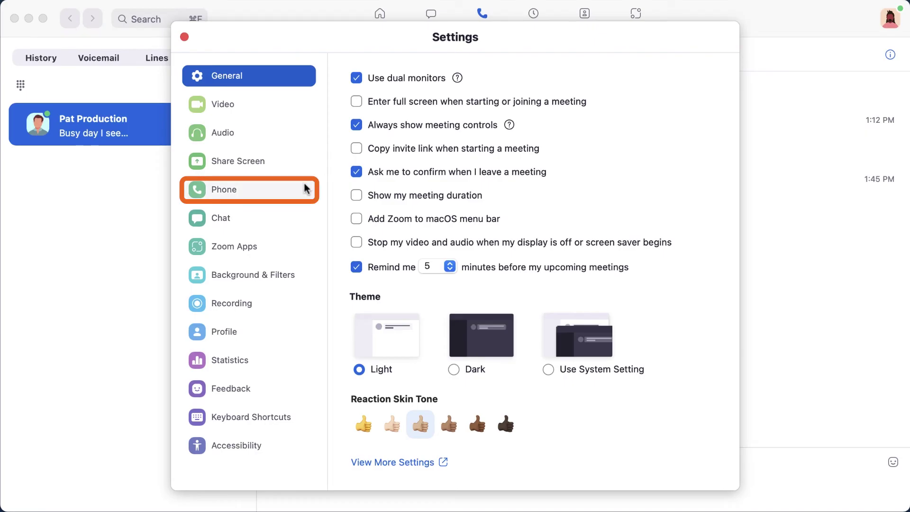
click(305, 189)
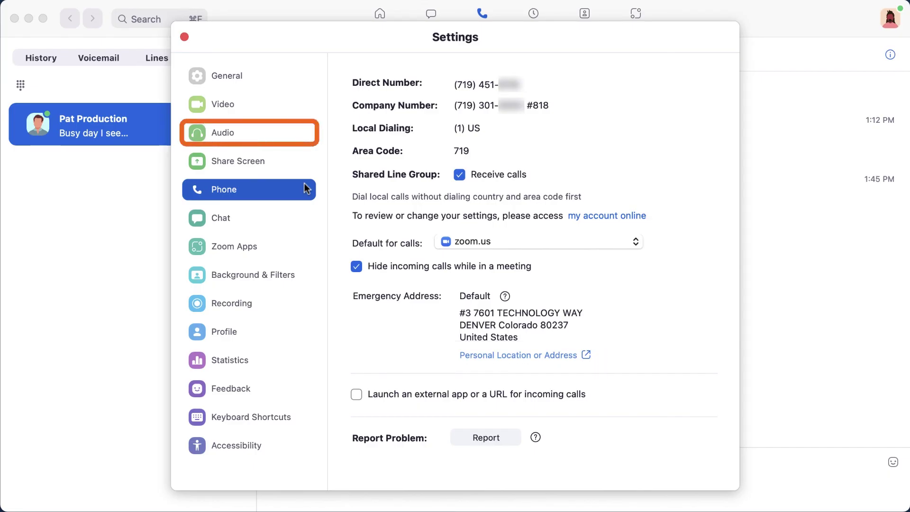
In Audio settings, pick Fred from the Ringtones dropdown
click(294, 137)
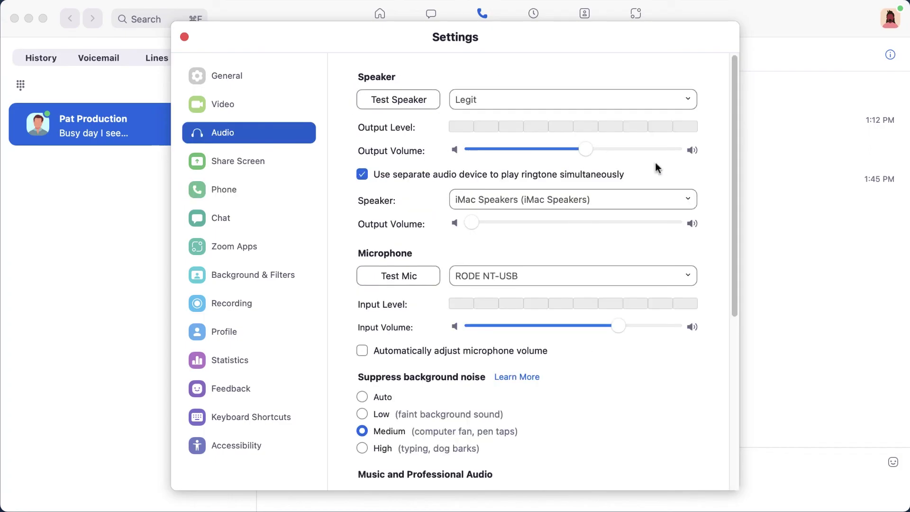
drag(732, 169, 742, 338)
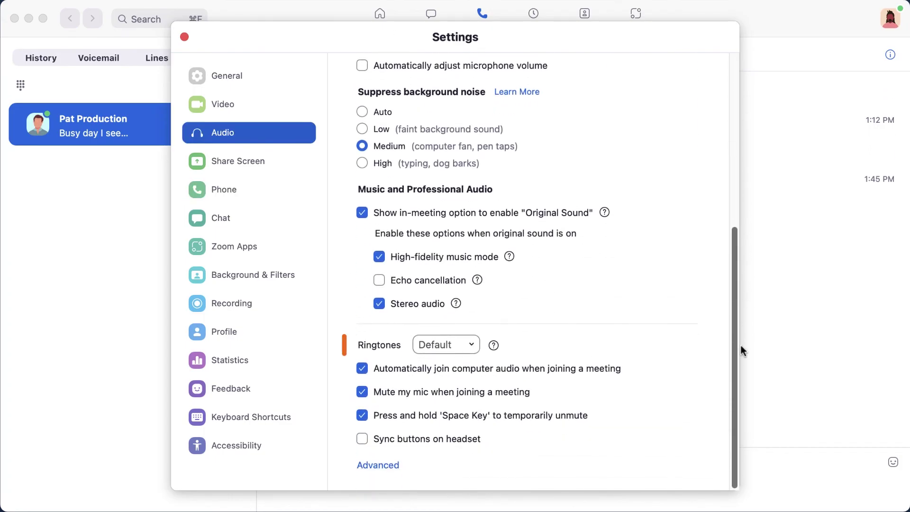
click(473, 344)
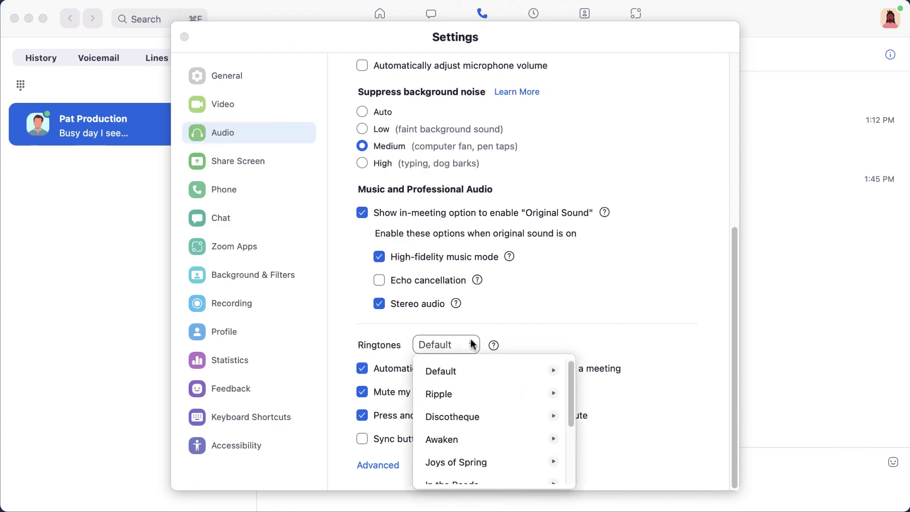
scroll(572, 405, down, 3)
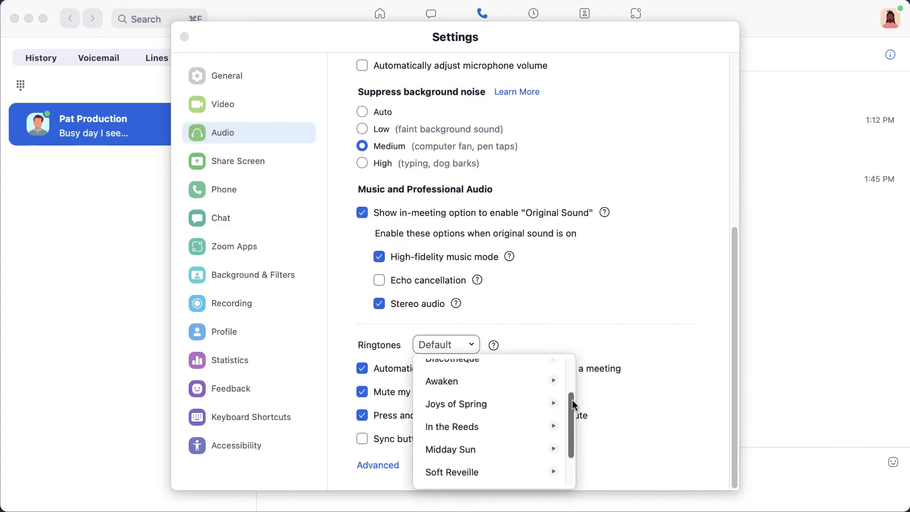
drag(573, 405, 571, 437)
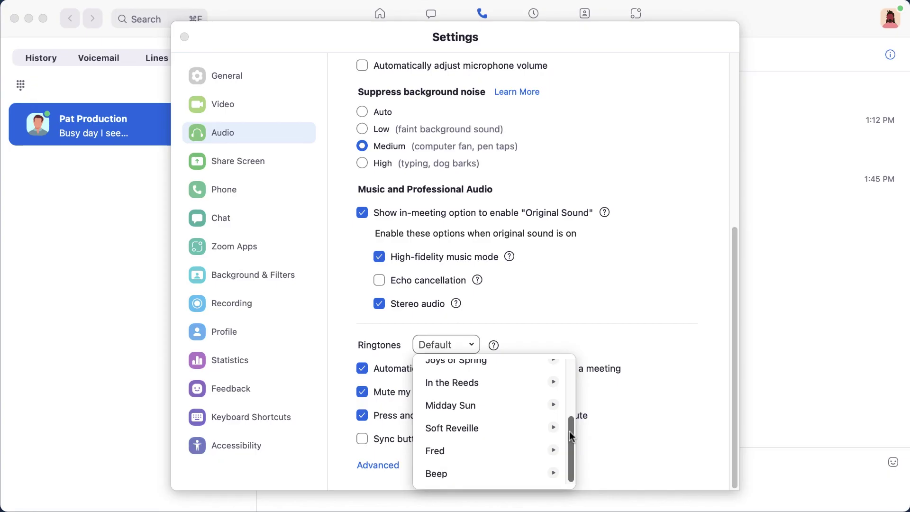
click(532, 451)
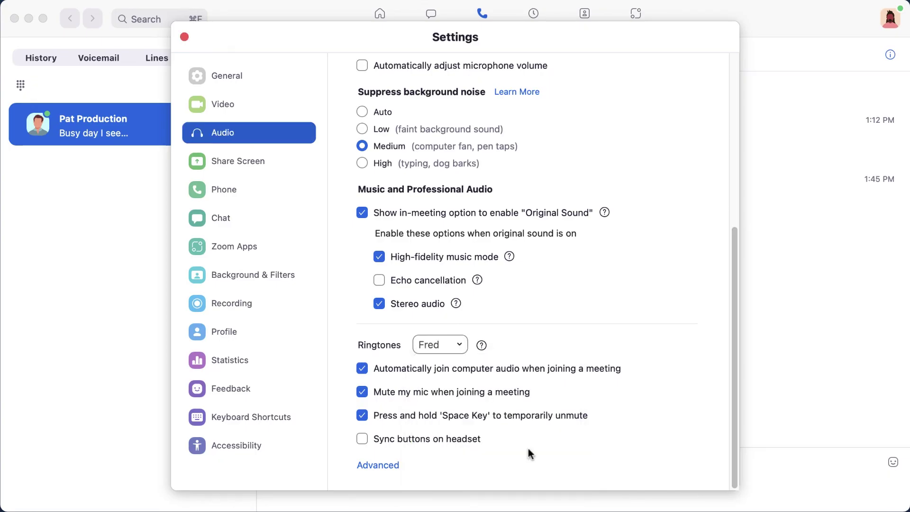